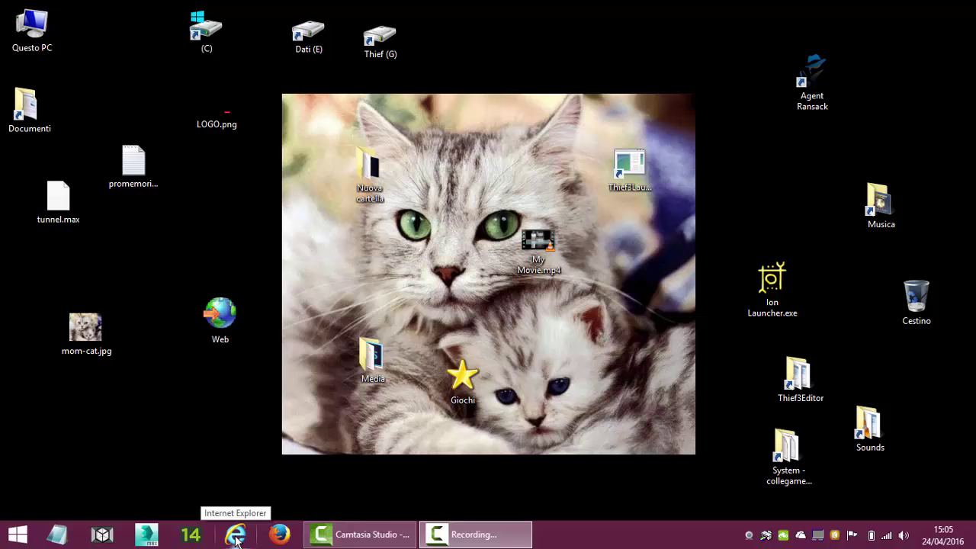
Search Google for 'stockfish' in Internet Explorer
click(236, 537)
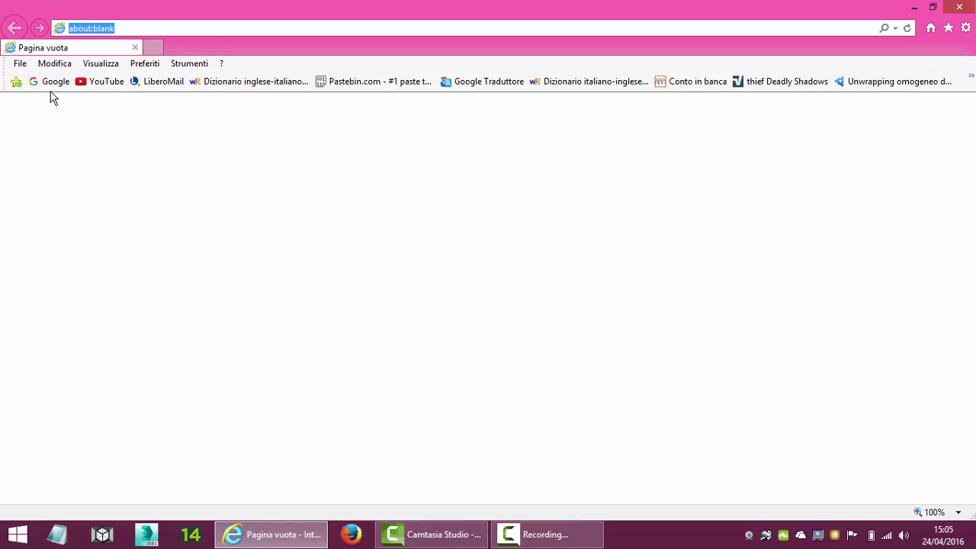
click(47, 88)
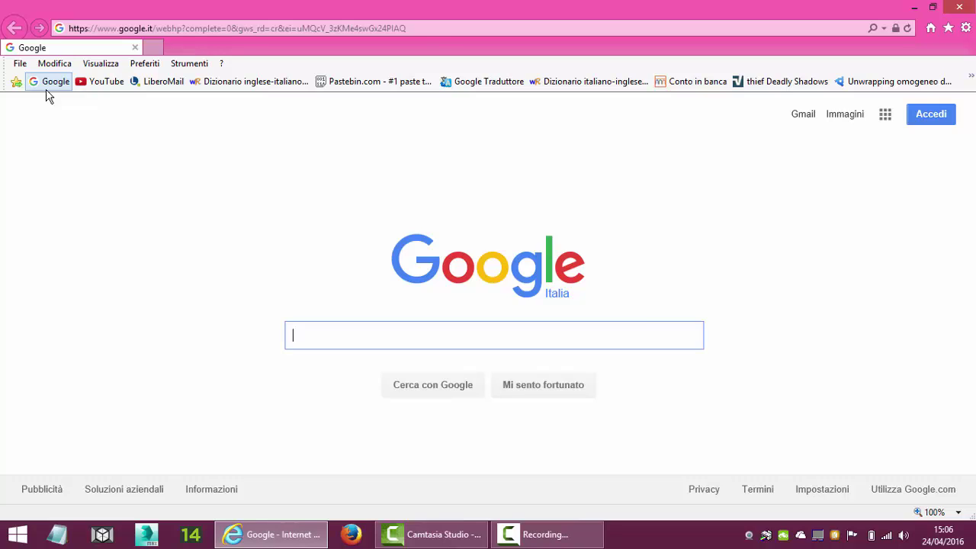
text(stockfish)
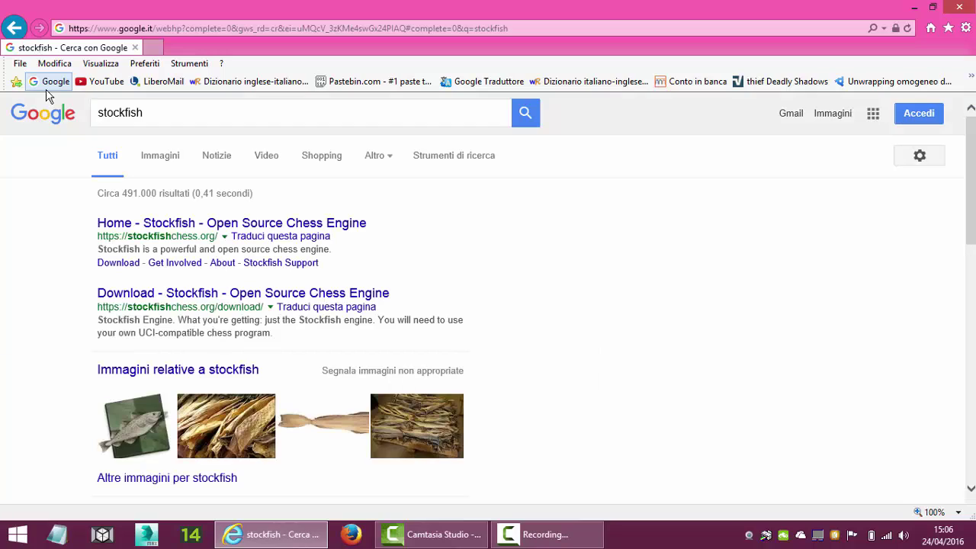
Go from the Stockfish download page to the Development builds list at abrok.eu
click(107, 268)
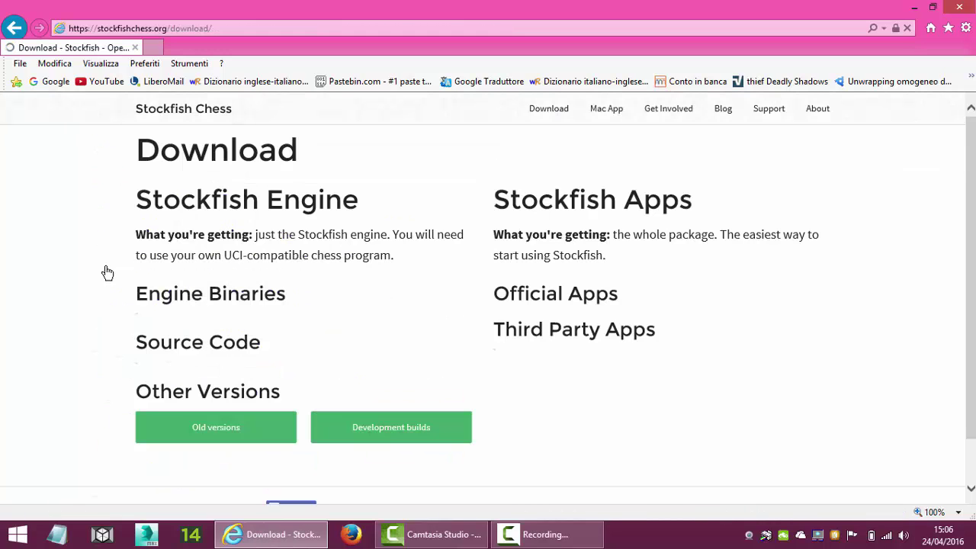
scroll(106, 273, down, 3)
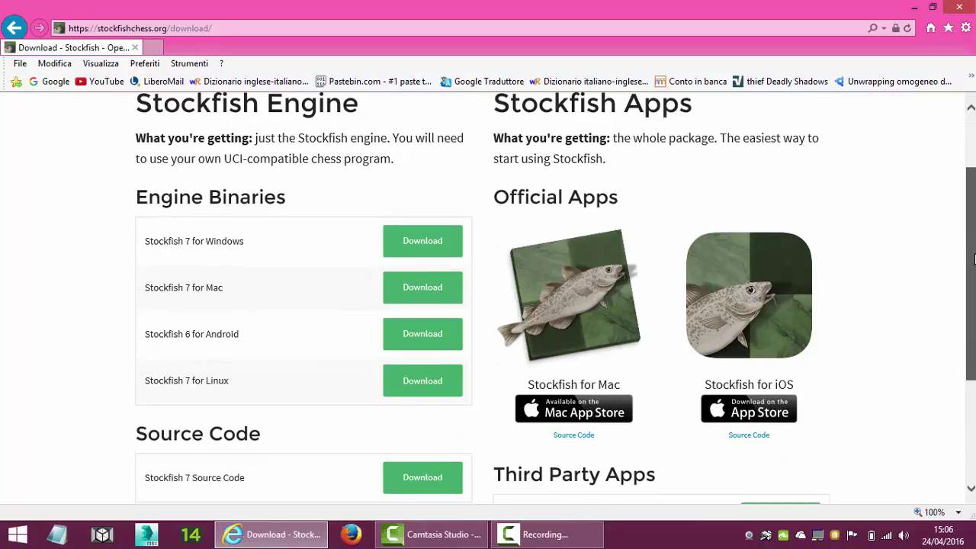
scroll(487, 305, down, 3)
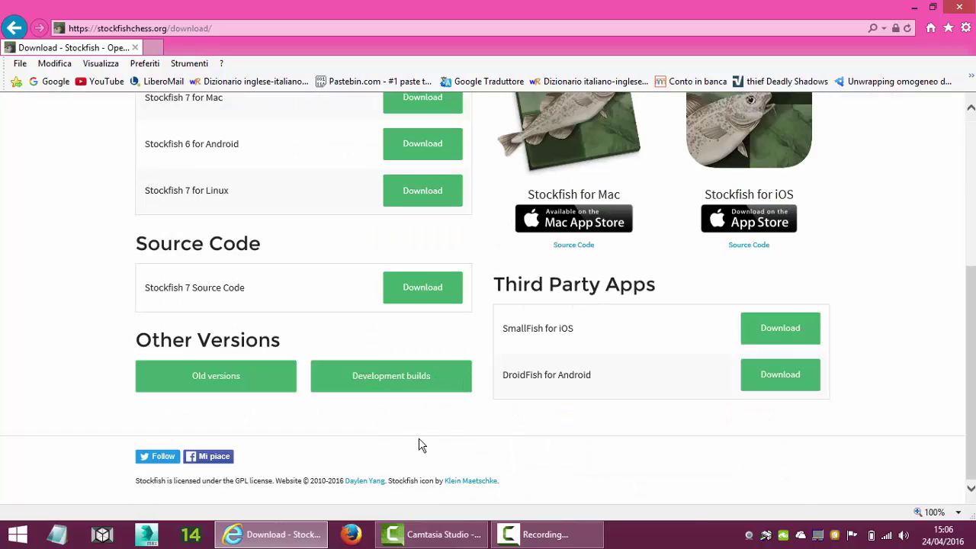
click(374, 389)
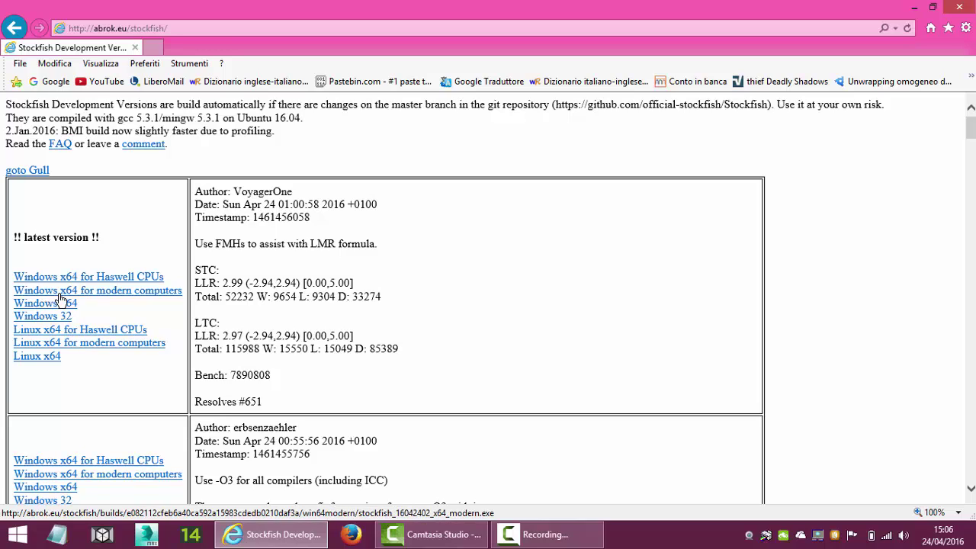
Save the Windows x64 for modern computers build into C:\Programmi\ChessBase\Engines.x64
right_click(100, 298)
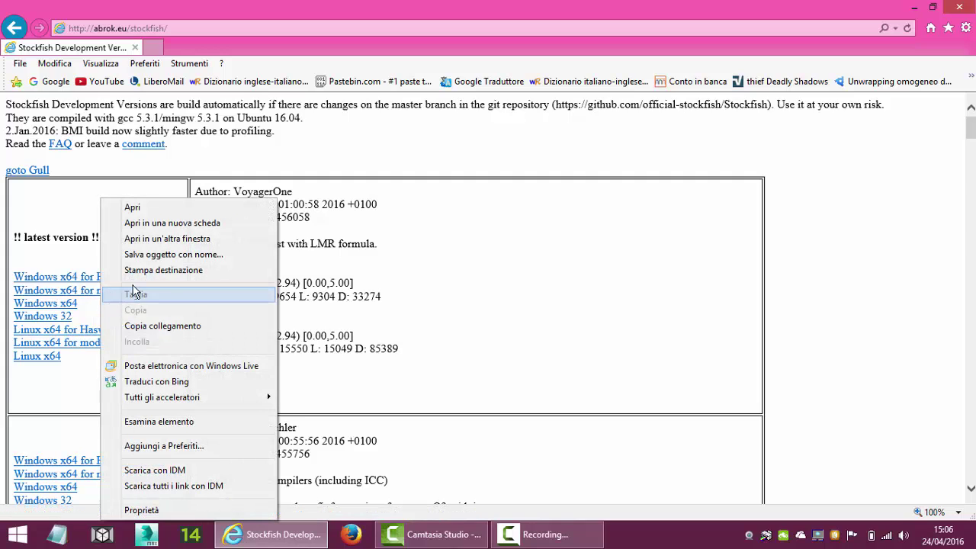
click(142, 260)
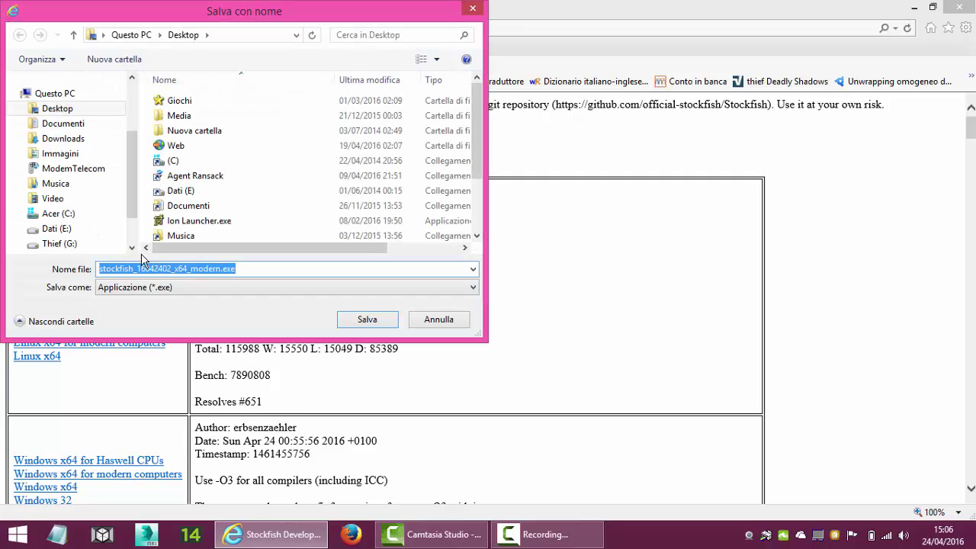
double_click(172, 161)
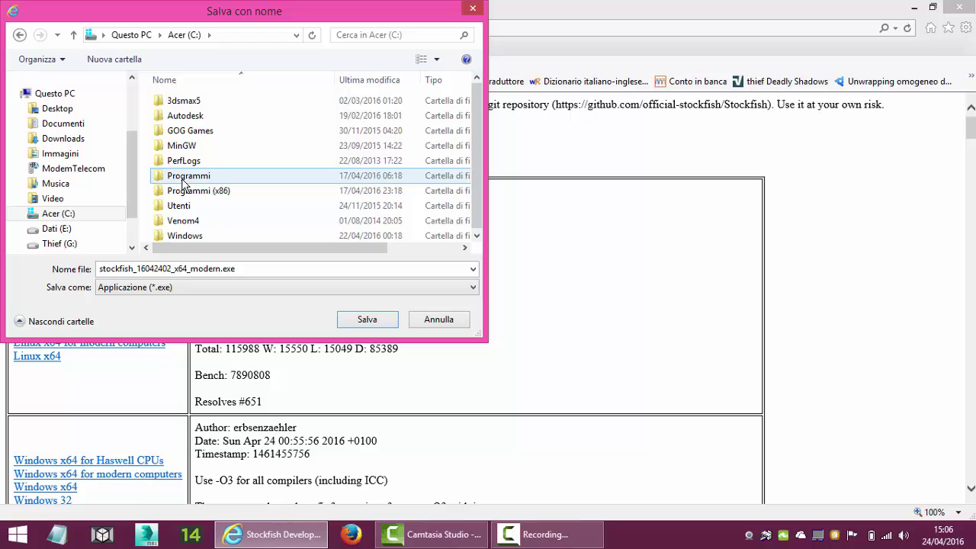
double_click(183, 177)
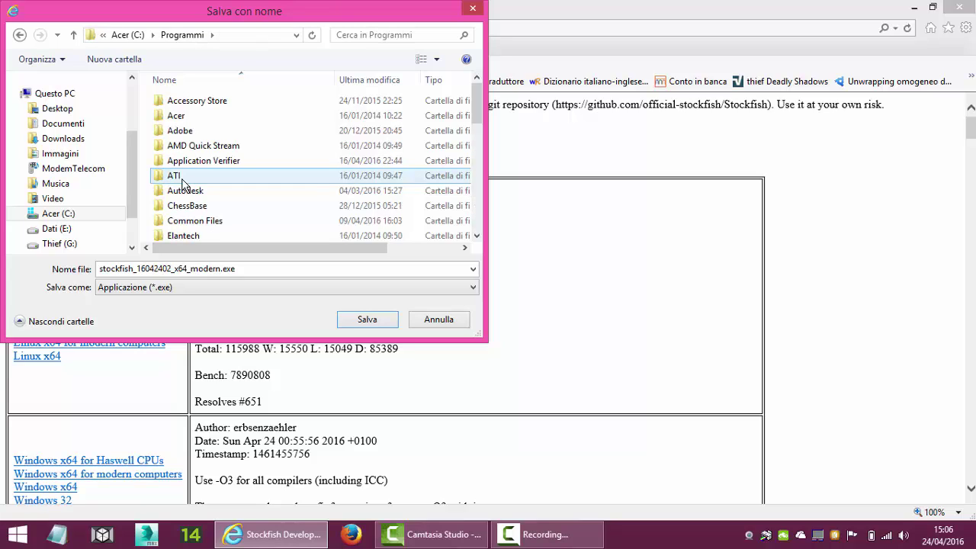
double_click(194, 205)
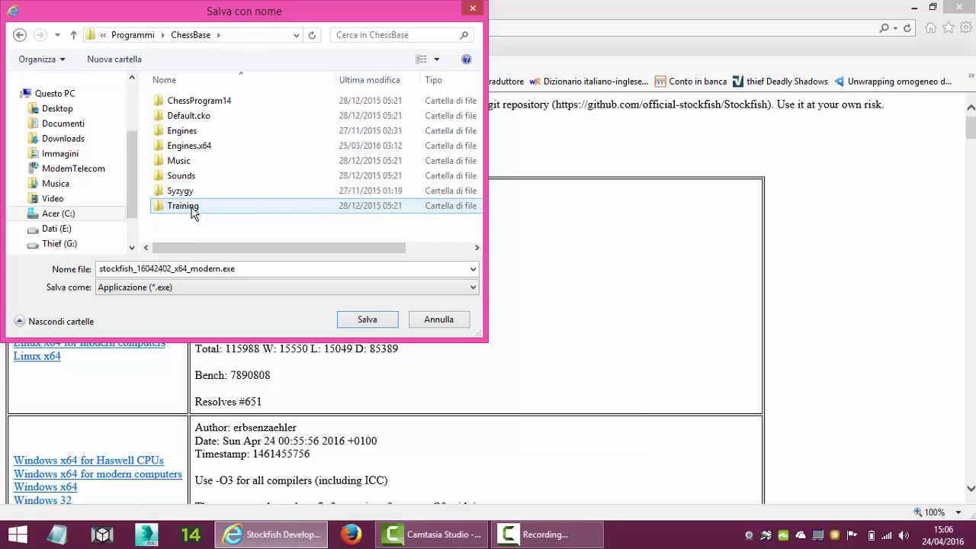
double_click(183, 148)
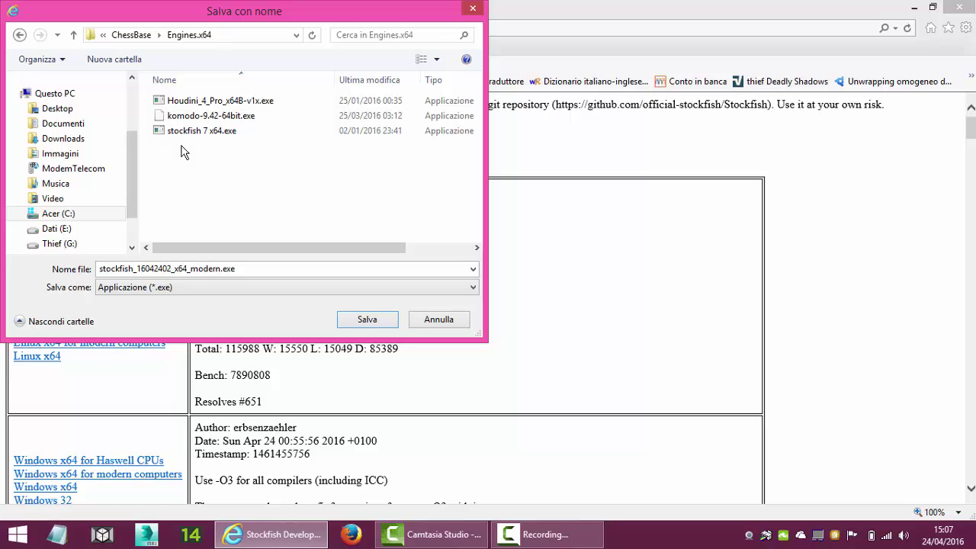
click(366, 325)
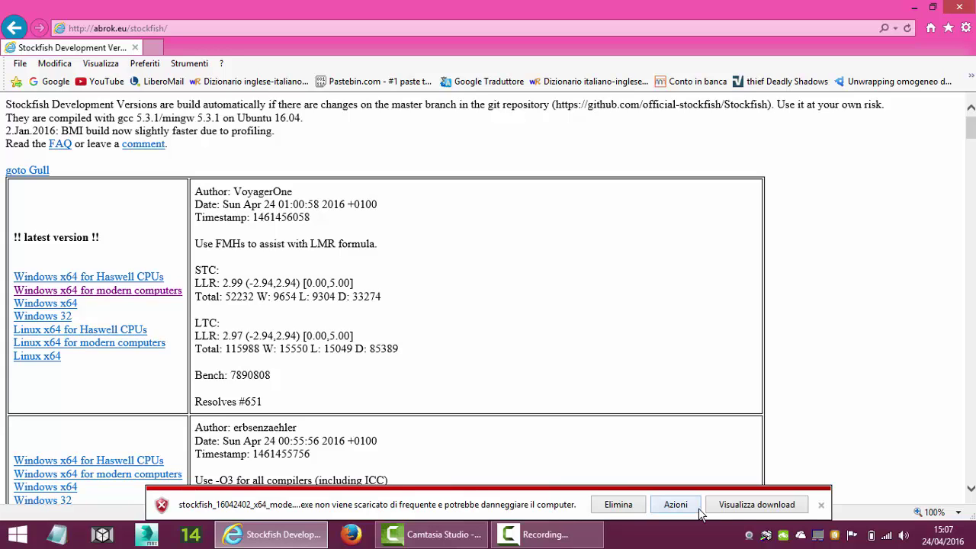
Close Internet Explorer and start Deep Fritz 14 from its taskbar launcher
click(821, 506)
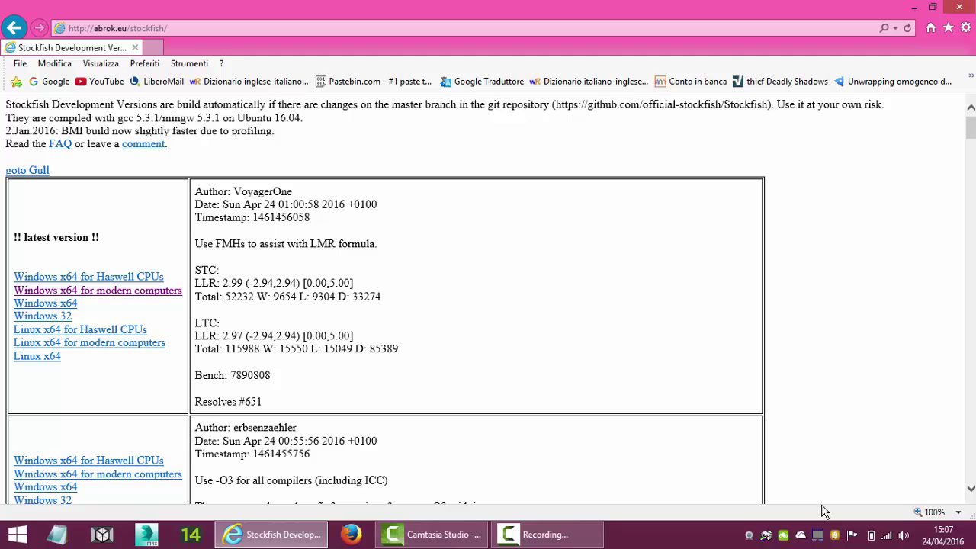
click(958, 7)
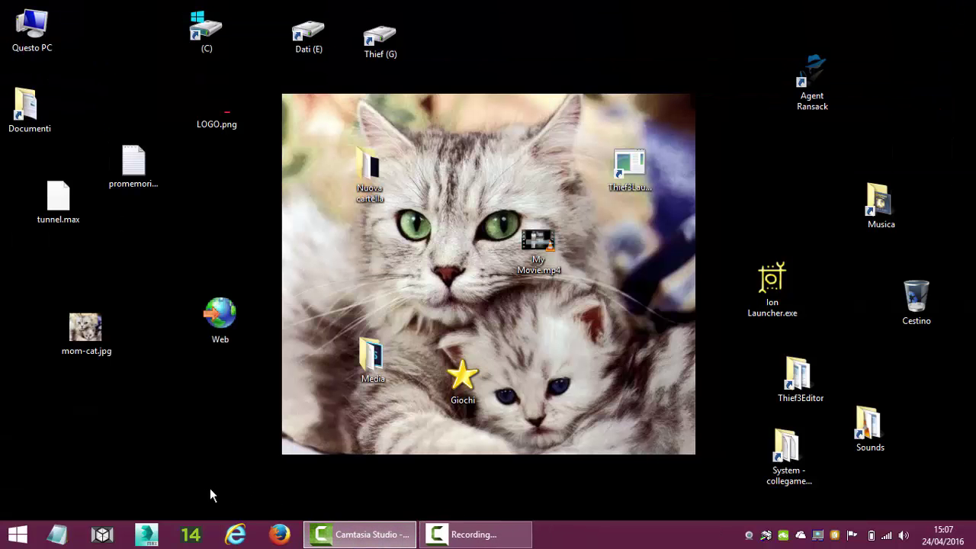
click(192, 538)
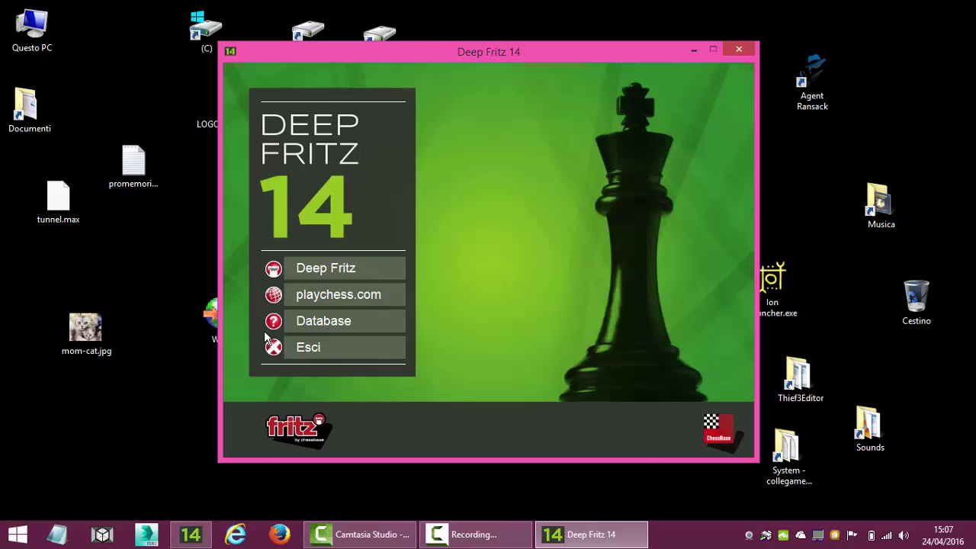
click(312, 269)
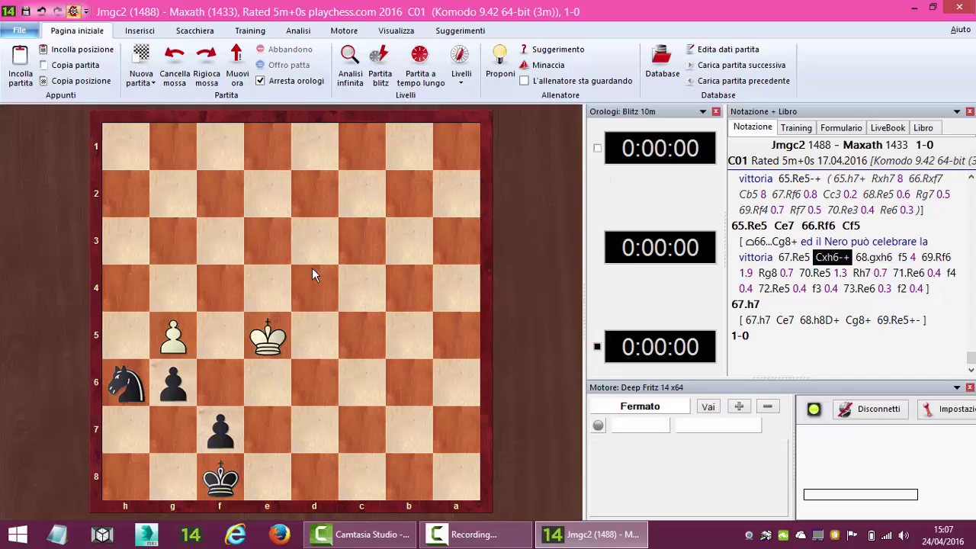
Install stockfish_16042402_x64_modern.exe as the UCI engine Stockfish 240416 64 POPCNT
click(861, 406)
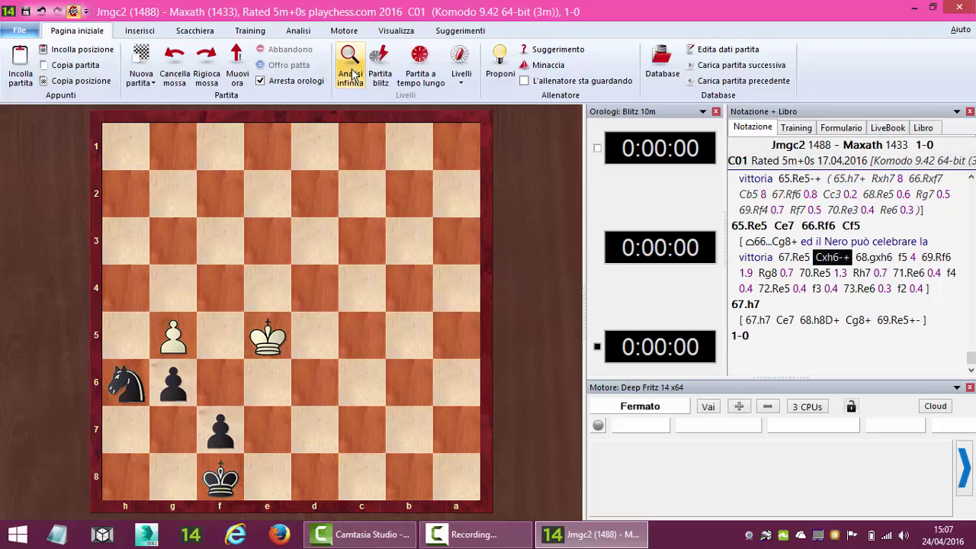
click(341, 34)
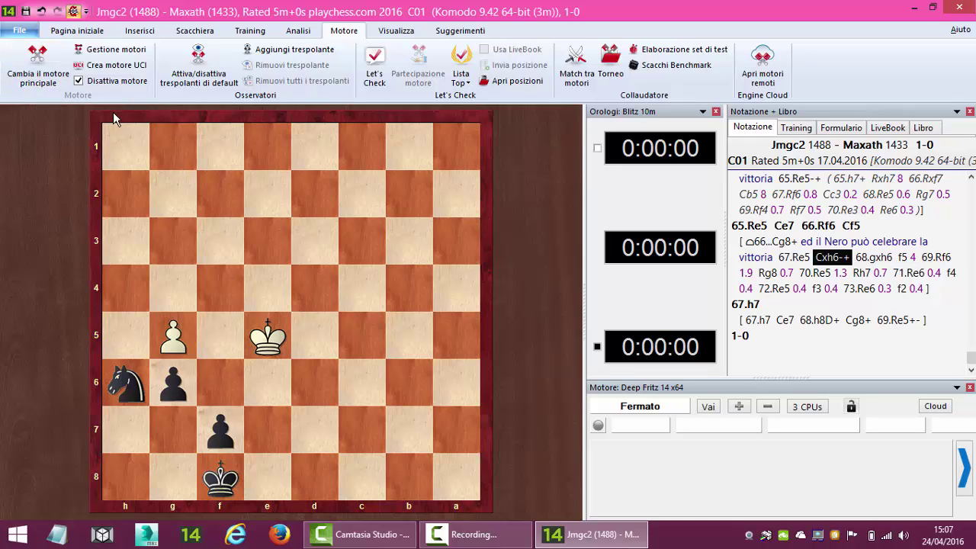
click(105, 69)
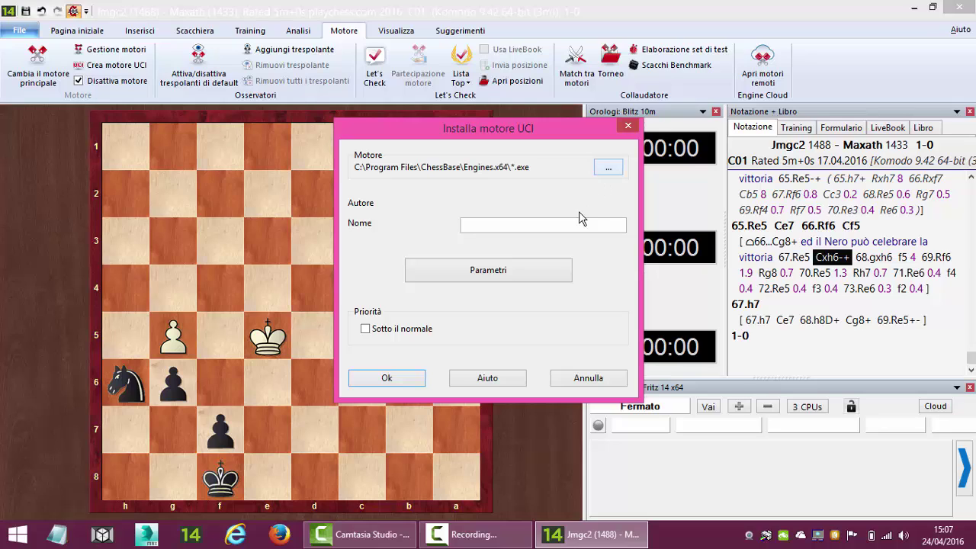
click(609, 172)
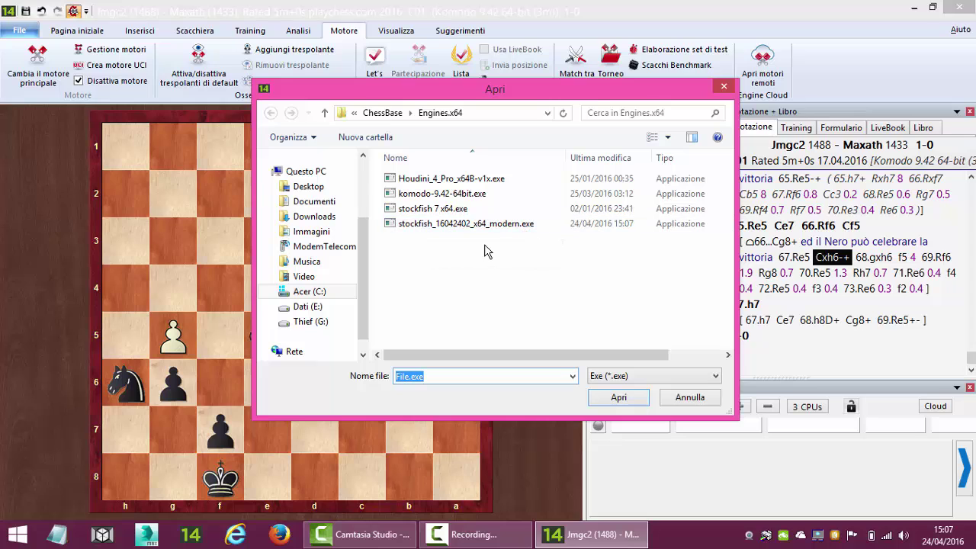
double_click(469, 229)
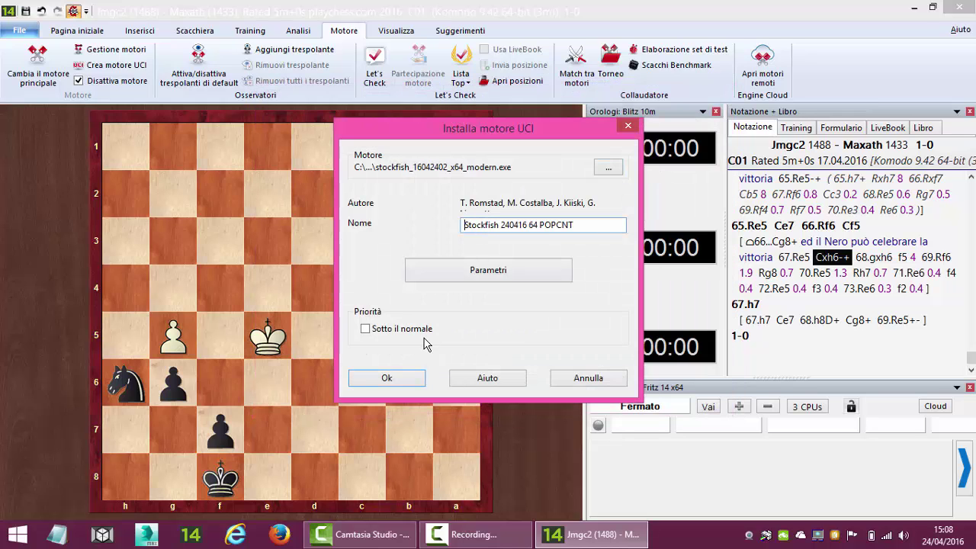
click(389, 373)
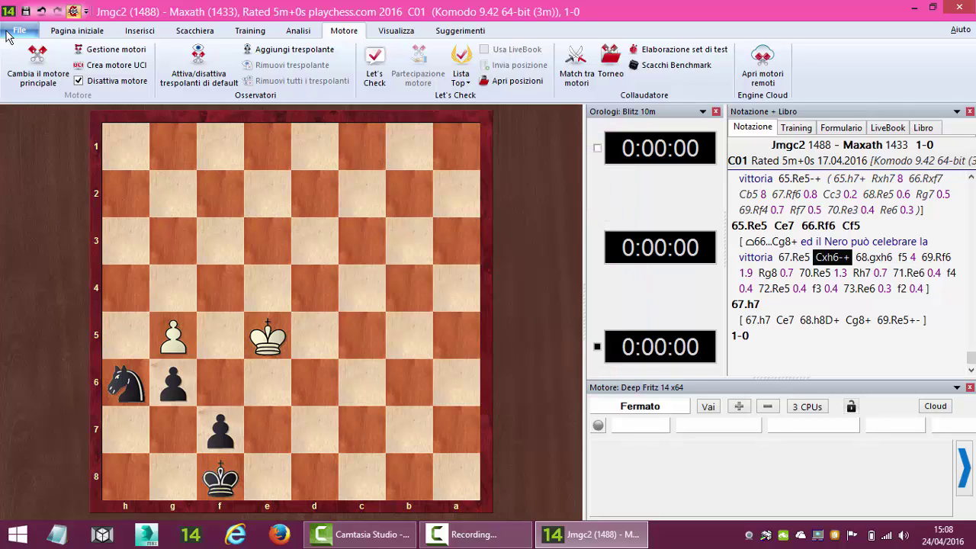
Select Stockfish 240416 64 POPCNT, give it 1024 hash, and view its engine parameters
click(38, 72)
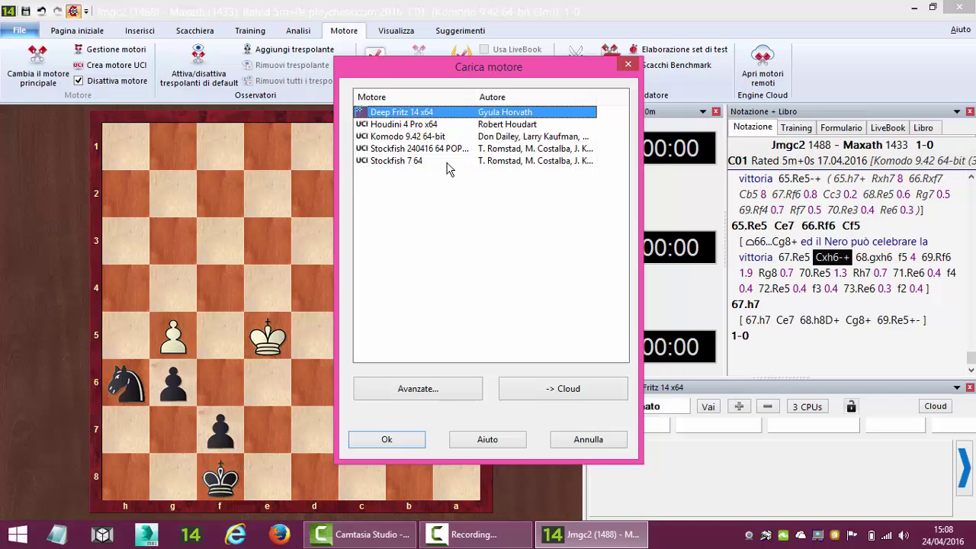
click(400, 150)
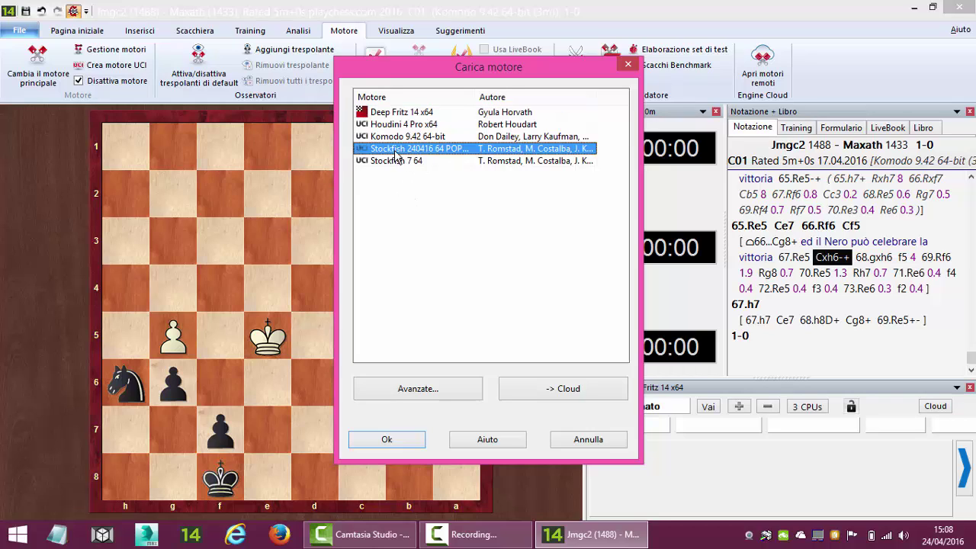
click(393, 390)
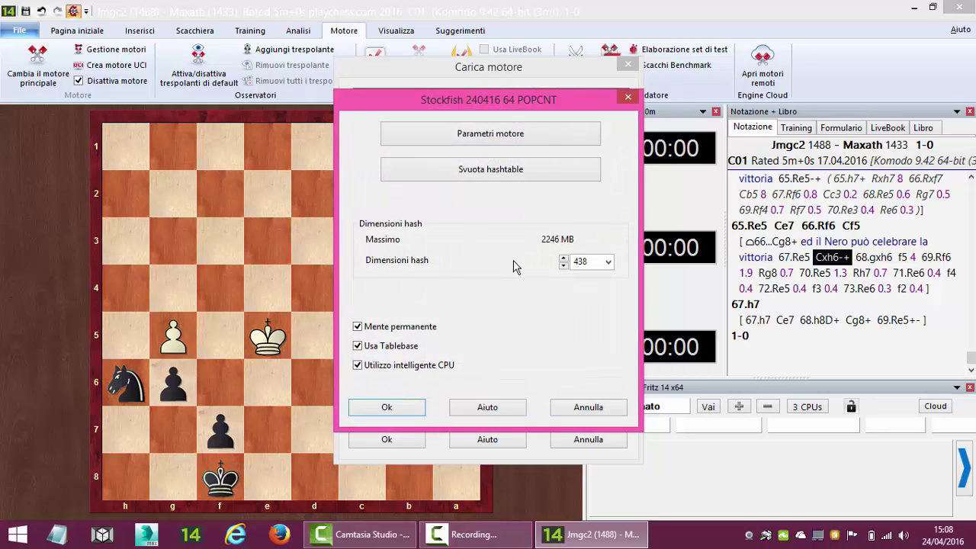
click(607, 263)
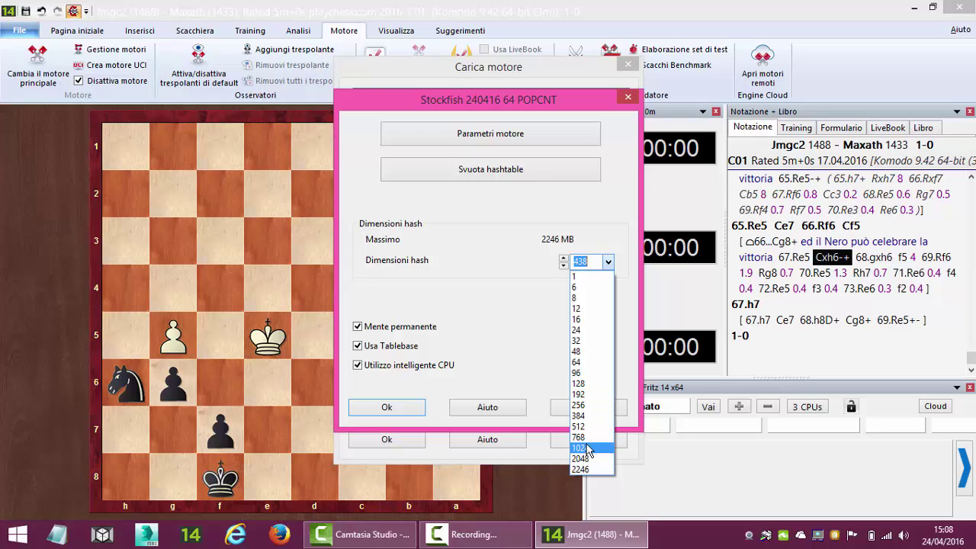
click(588, 450)
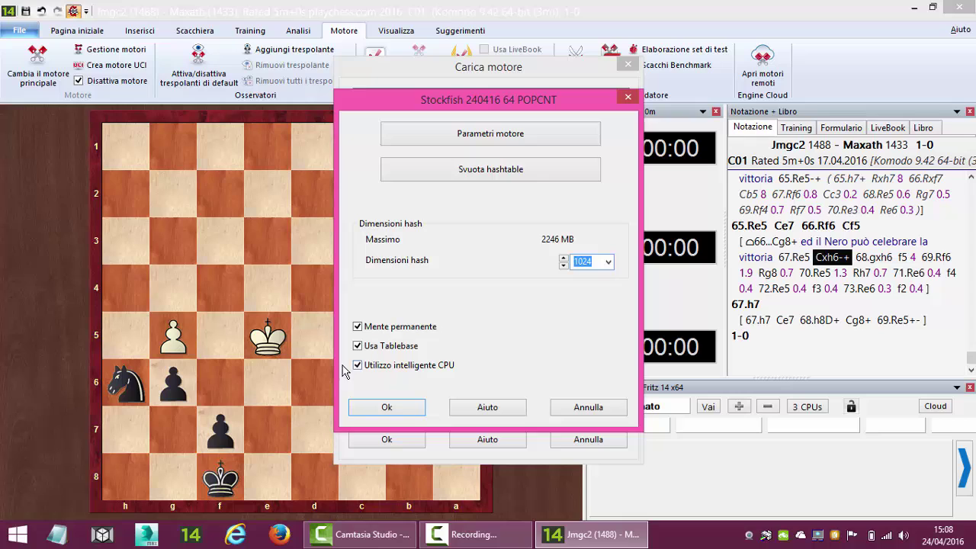
click(468, 137)
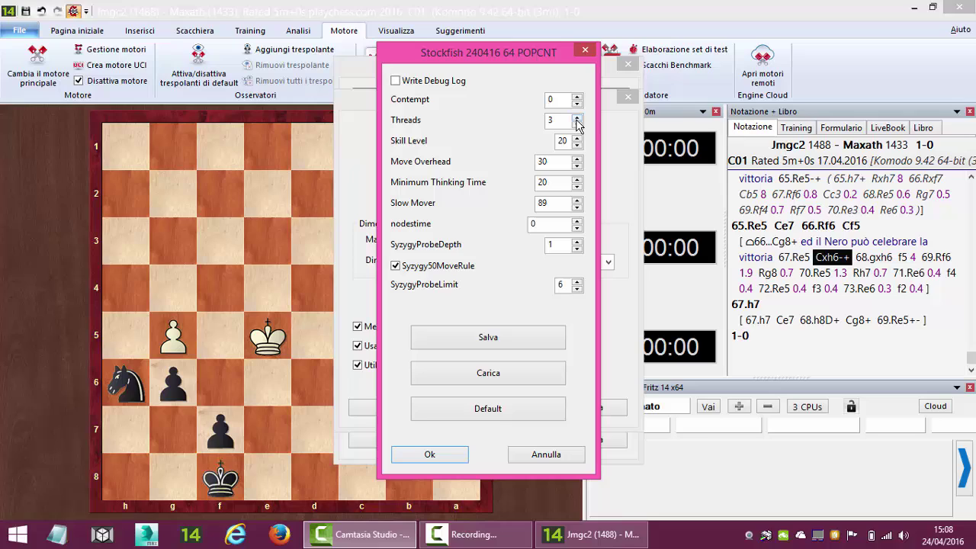
Raise Stockfish's Threads from 3 to 4 and confirm the parameters
click(577, 117)
click(433, 456)
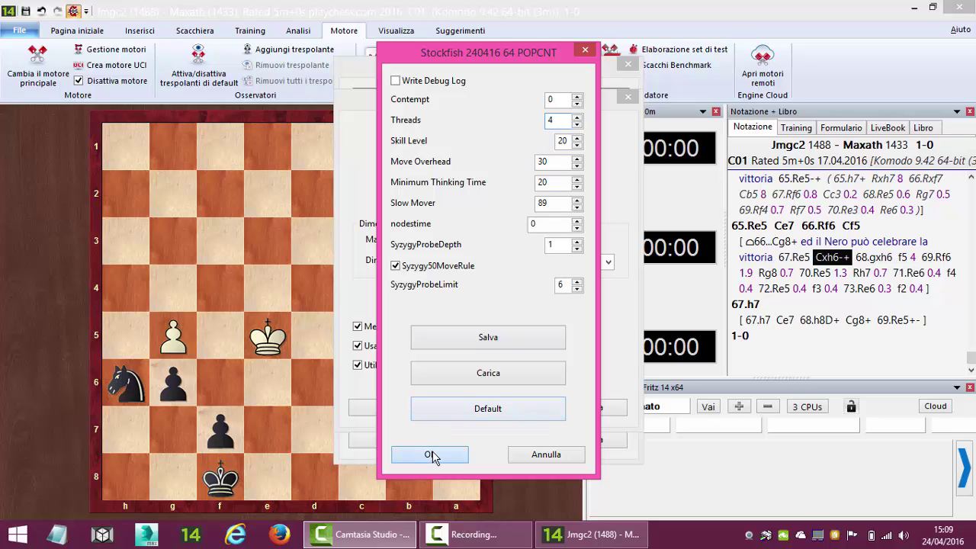
Load Stockfish 240416 as main engine, begin a new game and push the pawn d2-d4
click(394, 406)
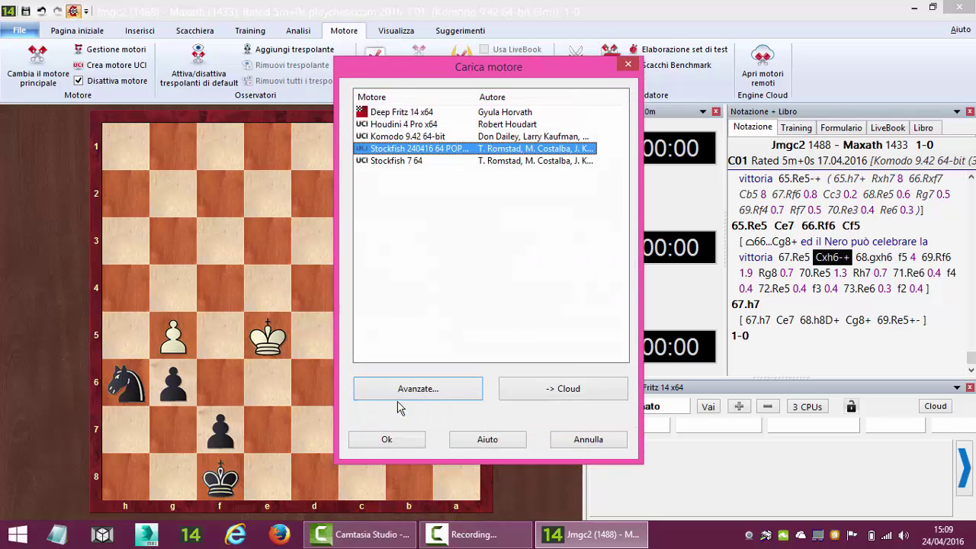
click(386, 440)
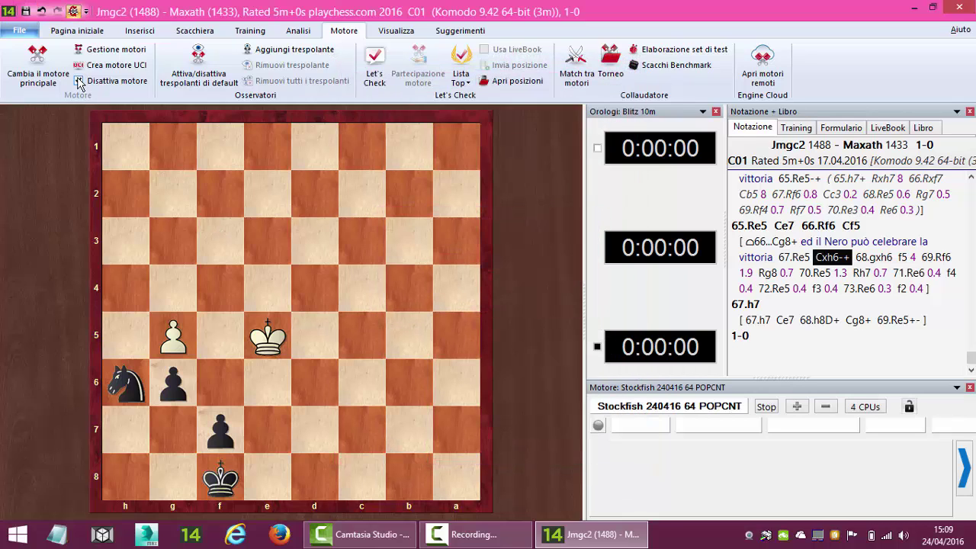
click(86, 30)
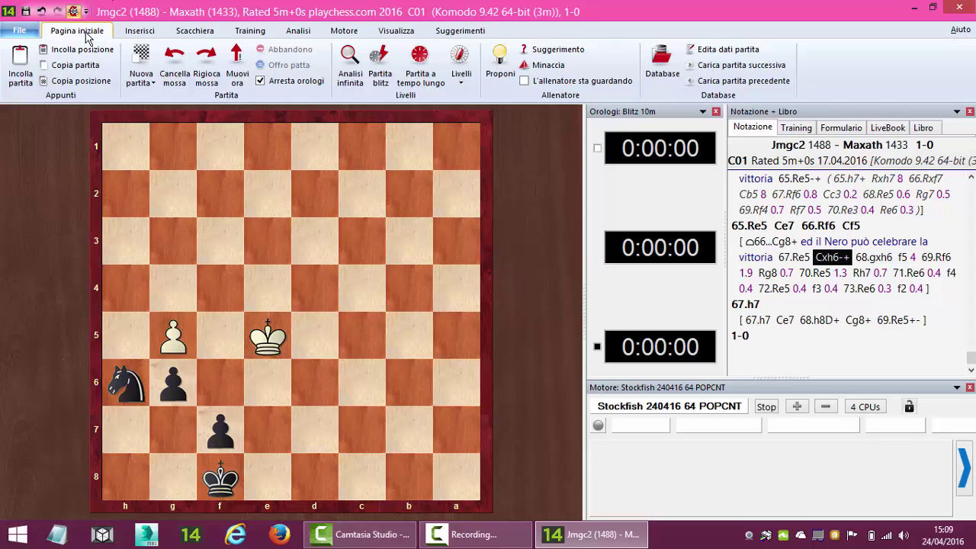
click(140, 82)
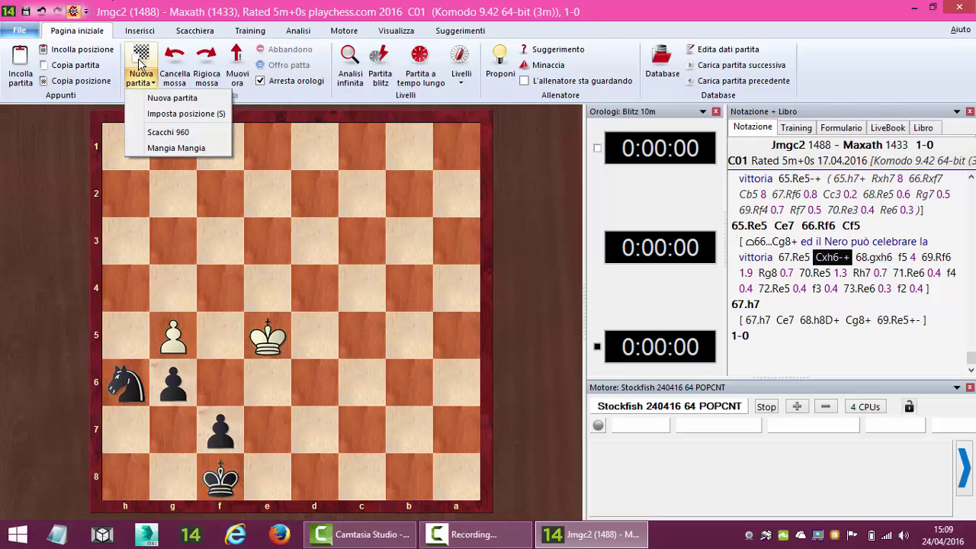
click(140, 62)
click(140, 62)
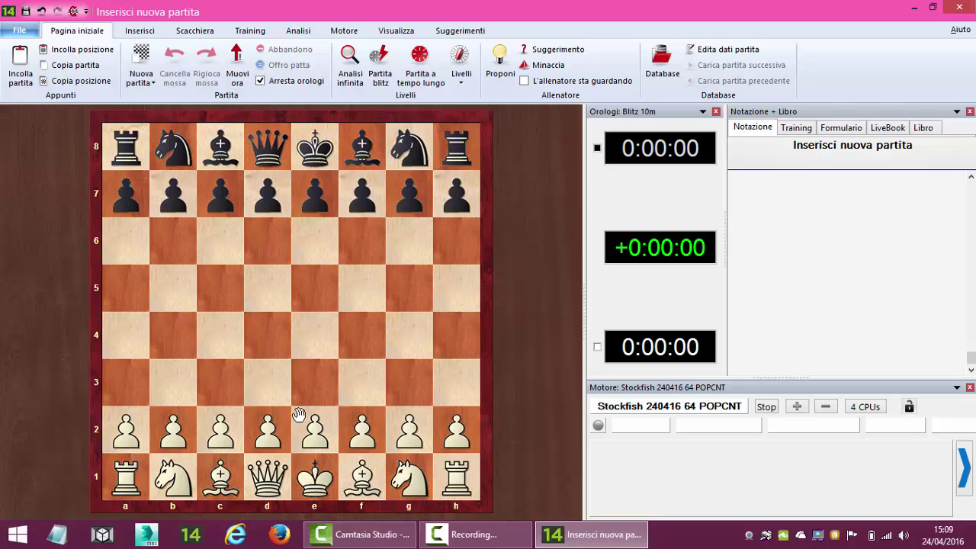
click(270, 433)
click(268, 339)
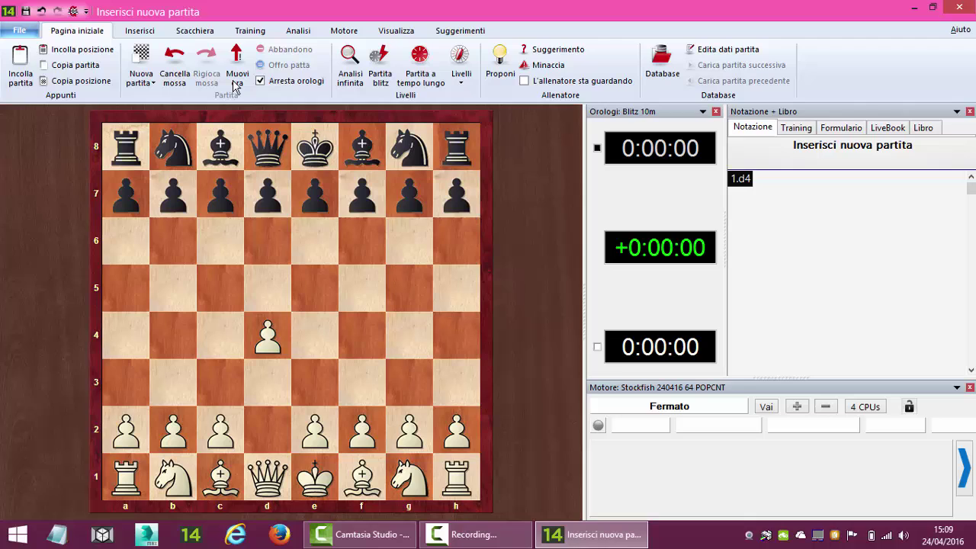
Set a 5-minute blitz time control and take back 1.d4
click(379, 60)
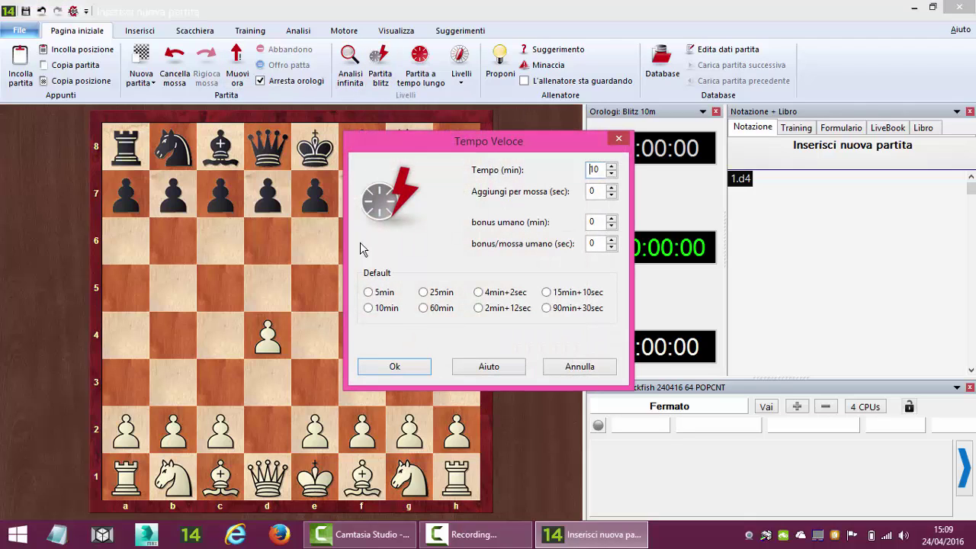
click(368, 292)
click(384, 369)
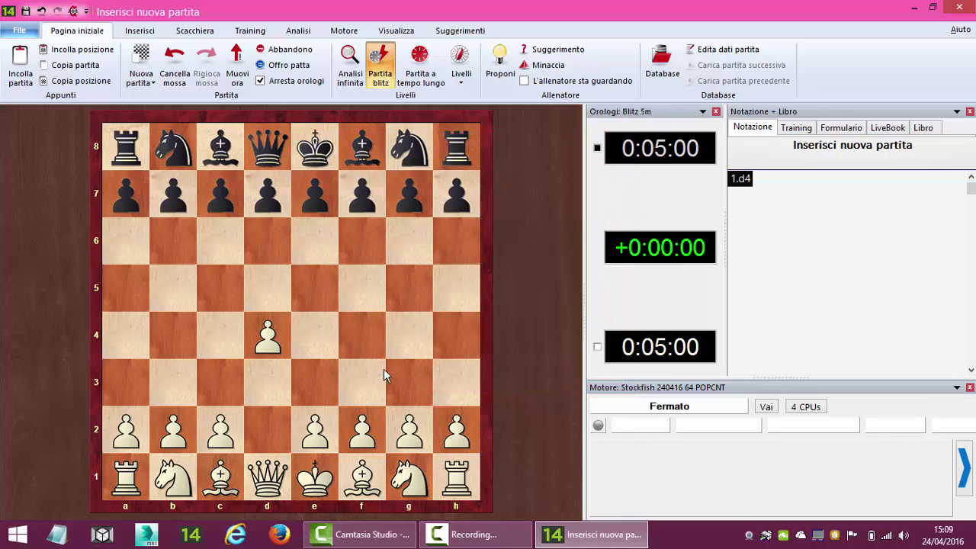
click(141, 65)
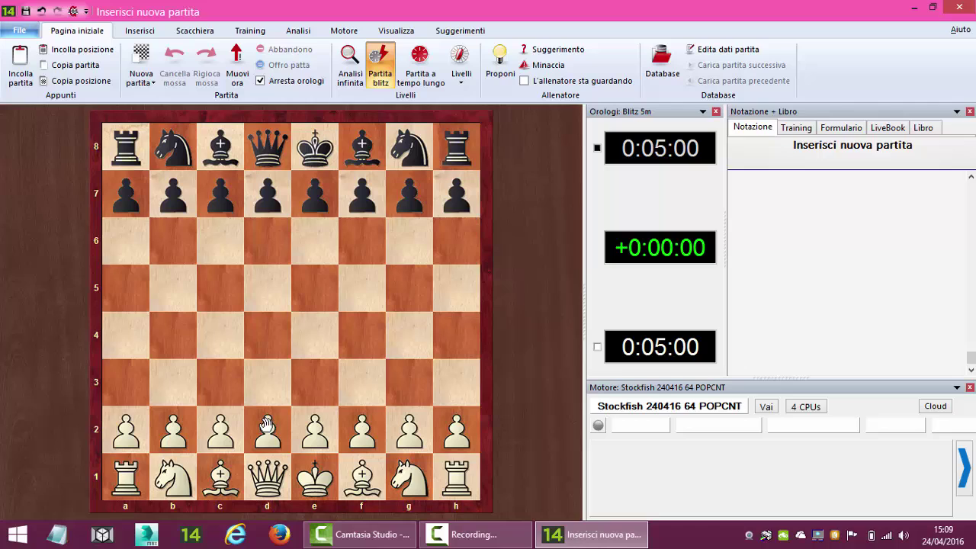
Play 1.d4, 2.e3 and 3.Nf3 as Stockfish answers g6, Bg7 and d6
drag(266, 423, 262, 344)
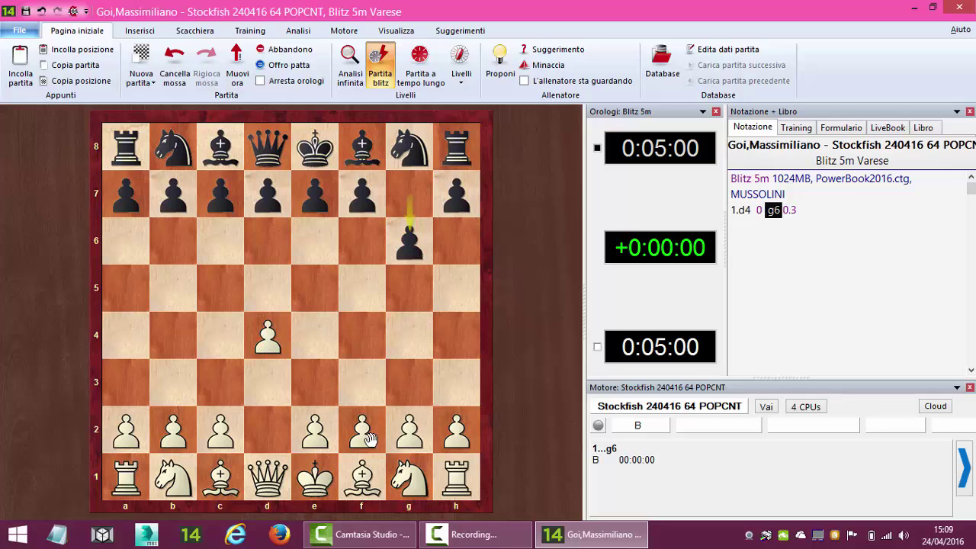
drag(325, 438, 315, 383)
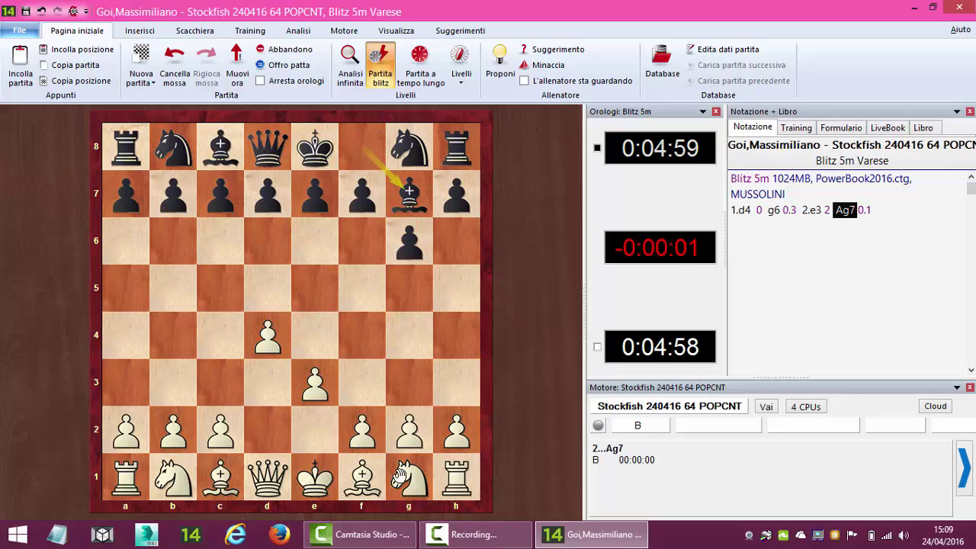
drag(393, 453, 356, 385)
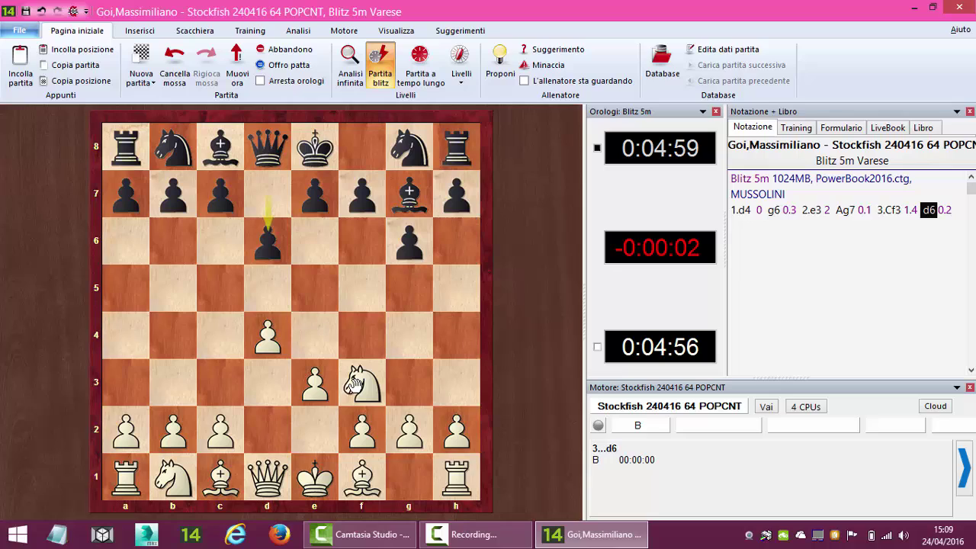